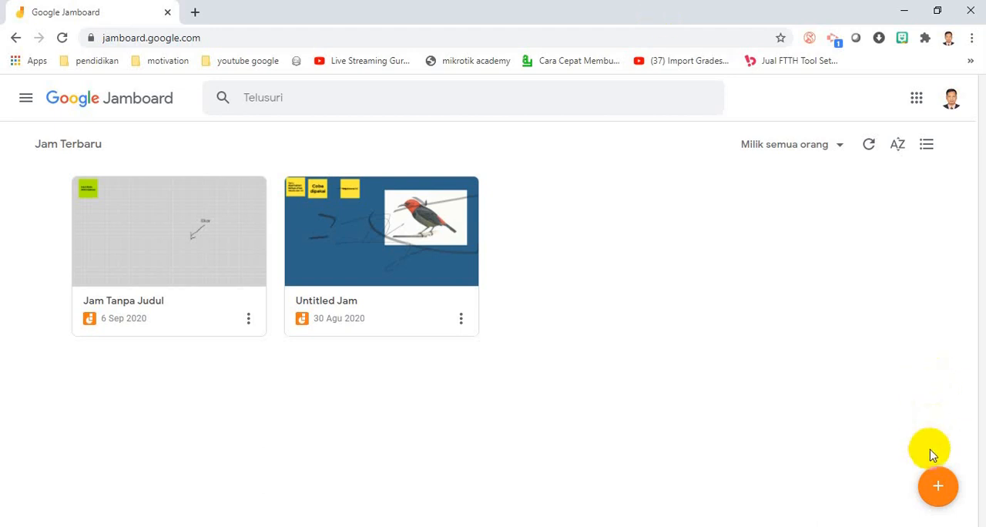
# - Create a new blank Jam
pyautogui.click(935, 488)
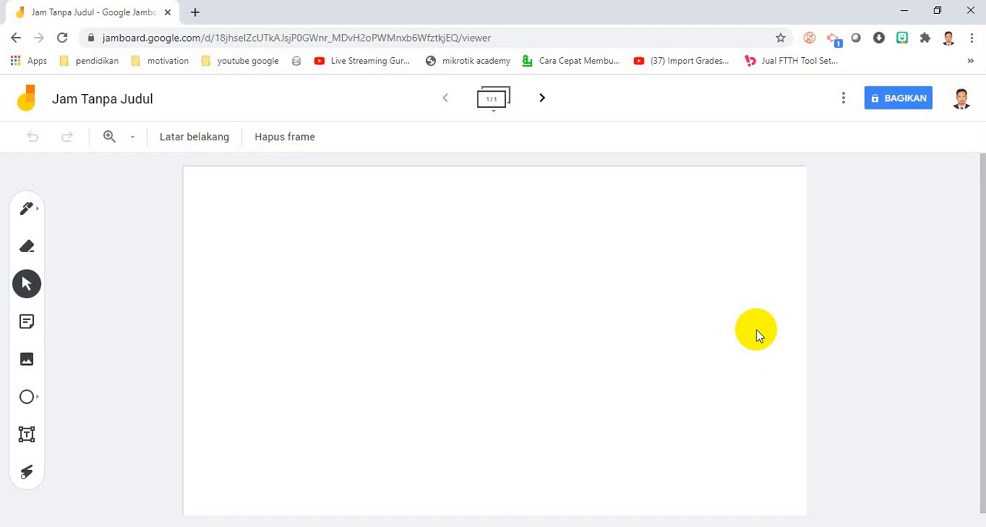
# - Handwrite "2 APA KABAR" in black with the pen across the upper half of the frame
pyautogui.click(26, 208)
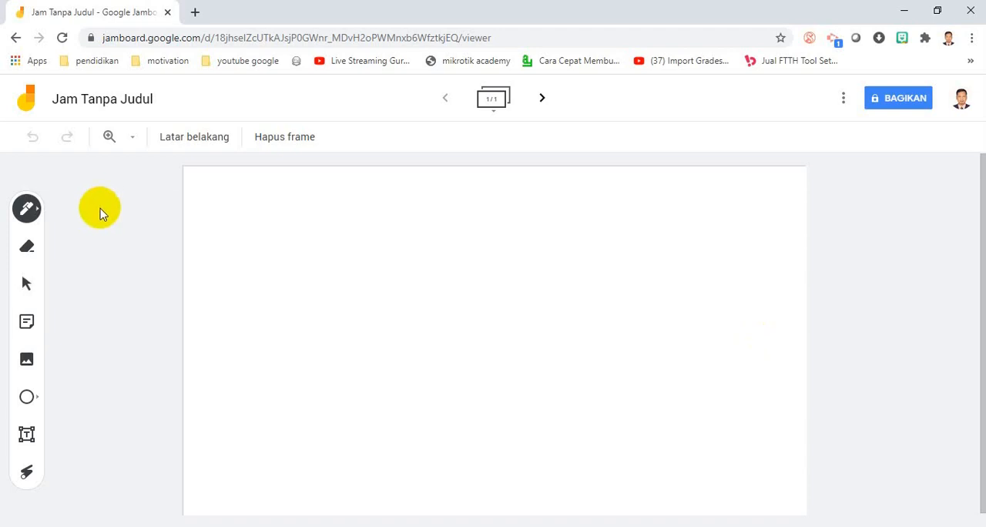
pyautogui.click(33, 213)
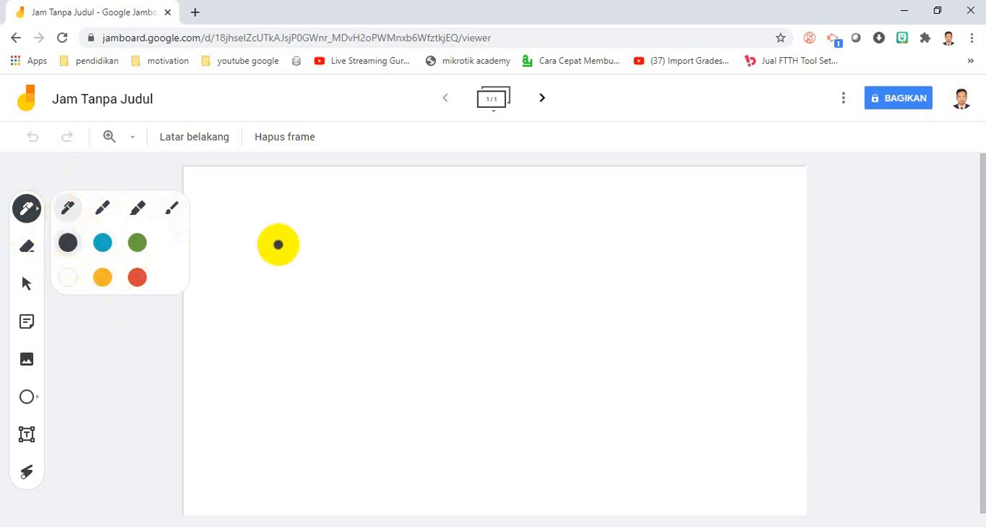
pyautogui.moveTo(265, 257)
pyautogui.mouseDown()
pyautogui.moveTo(271, 281)
pyautogui.moveTo(348, 261)
pyautogui.moveTo(356, 328)
pyautogui.mouseUp()
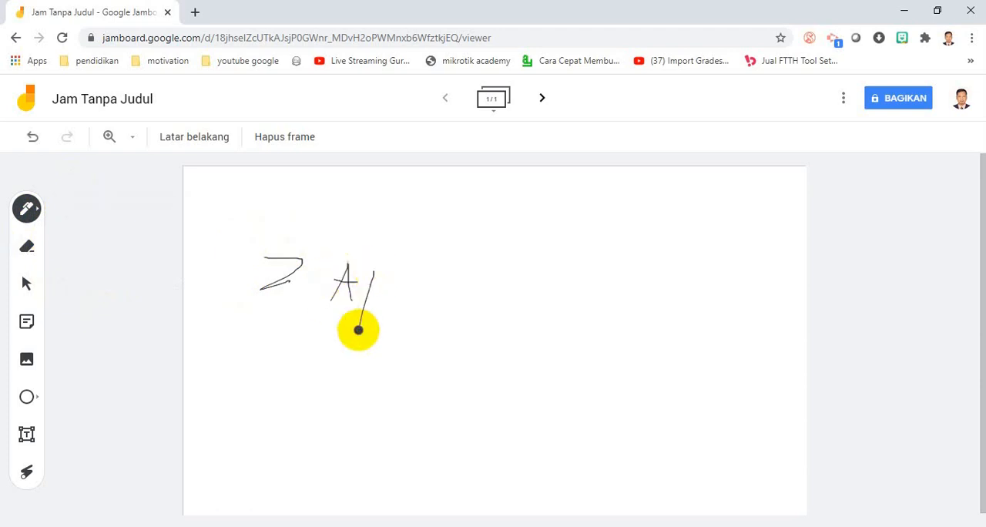
pyautogui.moveTo(369, 265)
pyautogui.mouseDown()
pyautogui.moveTo(394, 275)
pyautogui.moveTo(367, 282)
pyautogui.moveTo(398, 299)
pyautogui.moveTo(409, 286)
pyautogui.moveTo(406, 308)
pyautogui.moveTo(436, 280)
pyautogui.moveTo(436, 307)
pyautogui.mouseUp()
pyautogui.moveTo(454, 278)
pyautogui.mouseDown()
pyautogui.moveTo(439, 300)
pyautogui.moveTo(459, 317)
pyautogui.moveTo(455, 308)
pyautogui.moveTo(479, 312)
pyautogui.moveTo(500, 288)
pyautogui.moveTo(511, 293)
pyautogui.moveTo(472, 314)
pyautogui.mouseUp()
pyautogui.moveTo(532, 293)
pyautogui.mouseDown()
pyautogui.moveTo(523, 314)
pyautogui.moveTo(542, 318)
pyautogui.moveTo(556, 293)
pyautogui.moveTo(570, 311)
pyautogui.mouseUp()
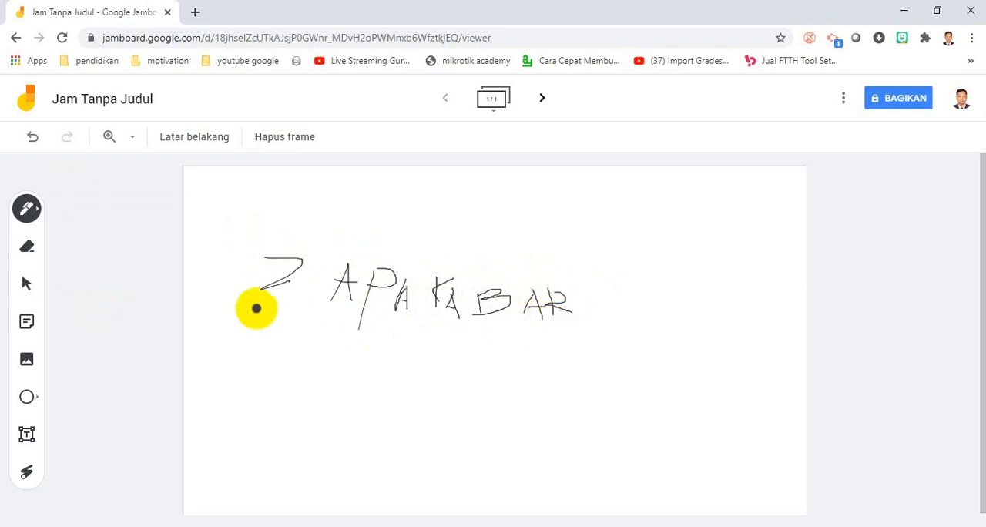
# - Handwrite "HAI" in black with the marker (Spidol) below "APA KABAR"
pyautogui.click(26, 208)
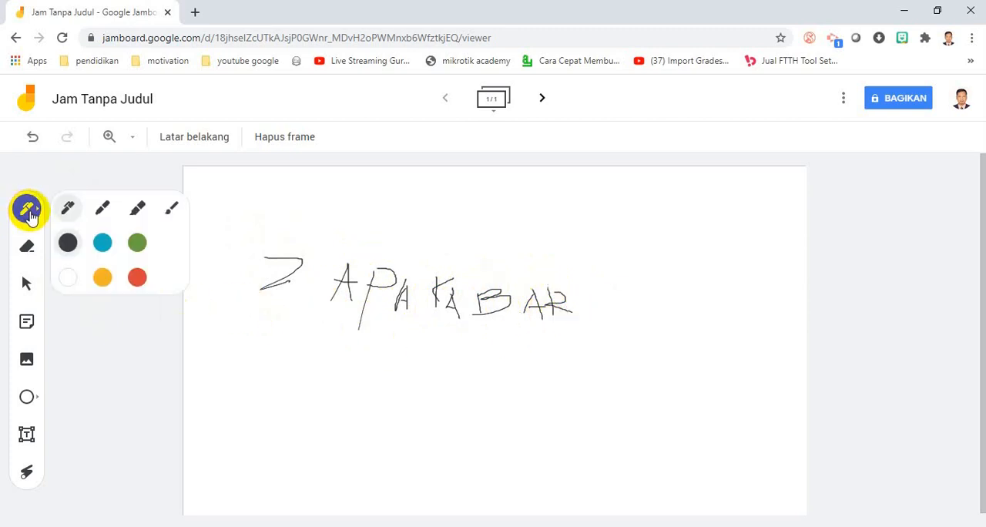
pyautogui.click(103, 211)
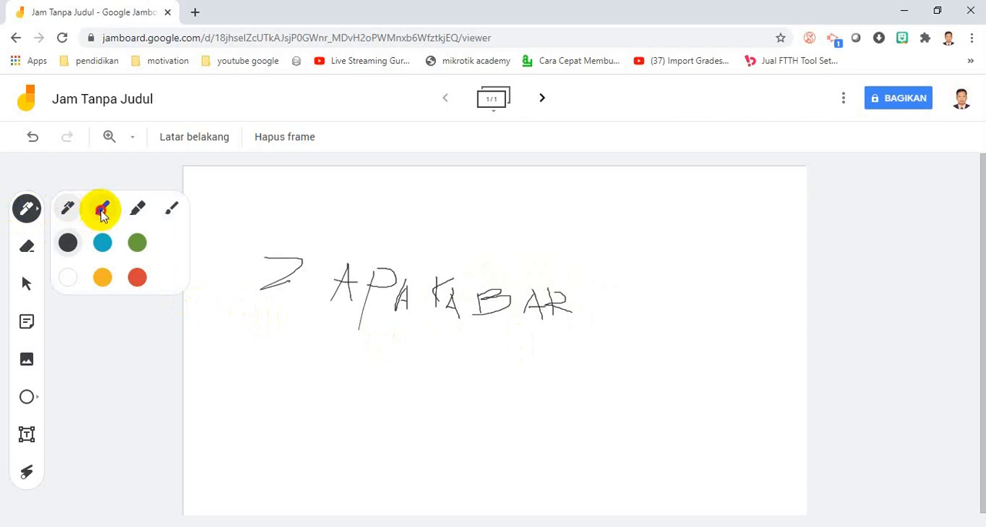
pyautogui.click(391, 355)
pyautogui.moveTo(391, 355)
pyautogui.mouseDown()
pyautogui.moveTo(389, 391)
pyautogui.moveTo(405, 380)
pyautogui.moveTo(454, 403)
pyautogui.moveTo(452, 377)
pyautogui.moveTo(473, 399)
pyautogui.mouseUp()
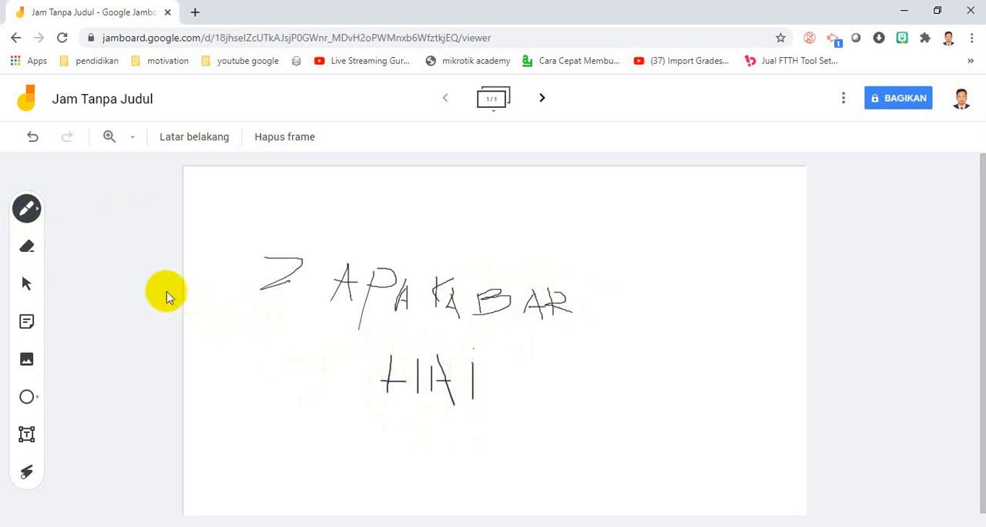
# - Draw two diagonal black highlighter (Stabilo) strokes beneath "HAI" and one horizontal stroke across its letters
pyautogui.click(34, 214)
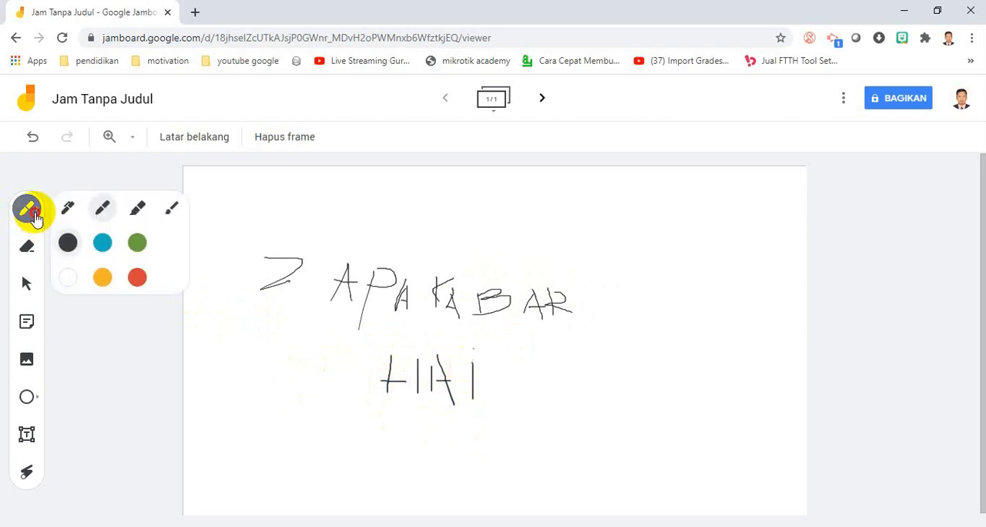
pyautogui.click(138, 209)
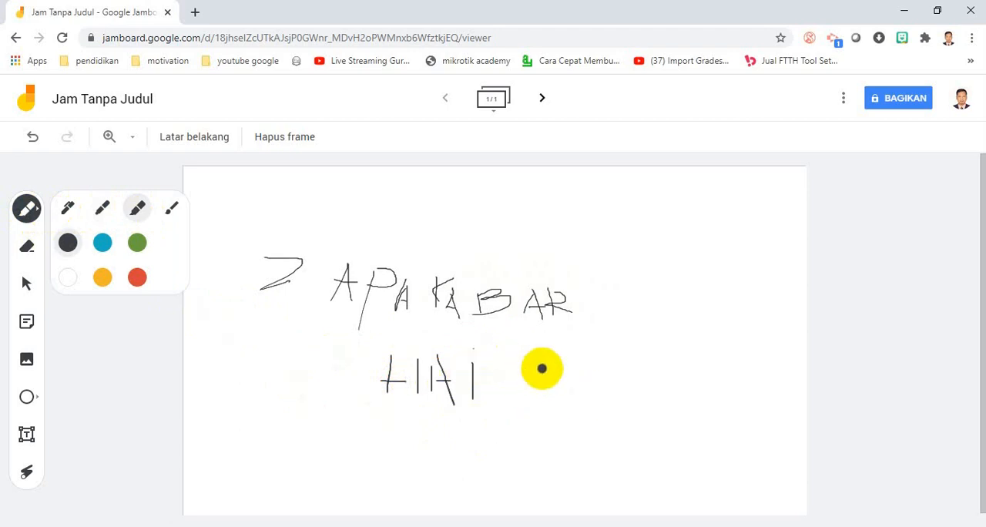
pyautogui.moveTo(408, 439); pyautogui.dragTo(541, 378)
pyautogui.moveTo(451, 438); pyautogui.dragTo(557, 372)
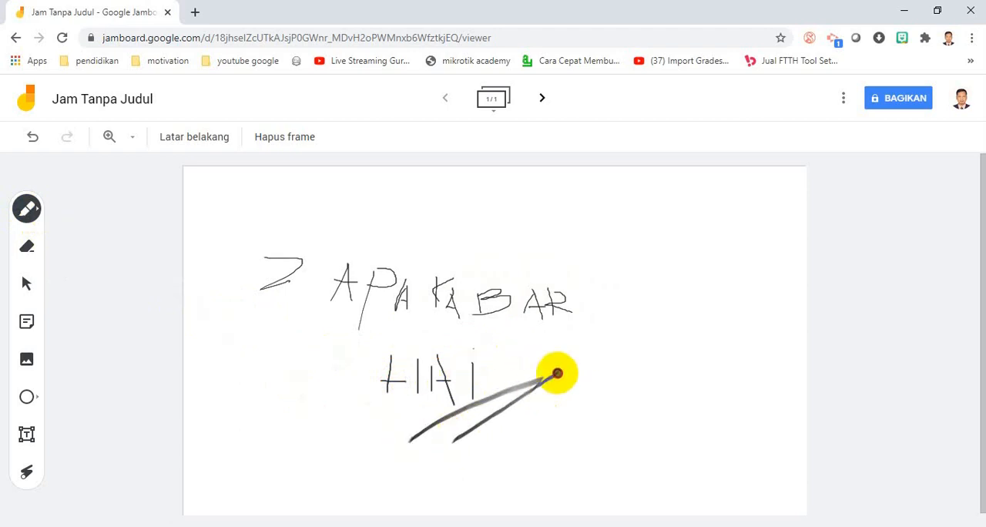
pyautogui.moveTo(389, 368); pyautogui.dragTo(462, 358)
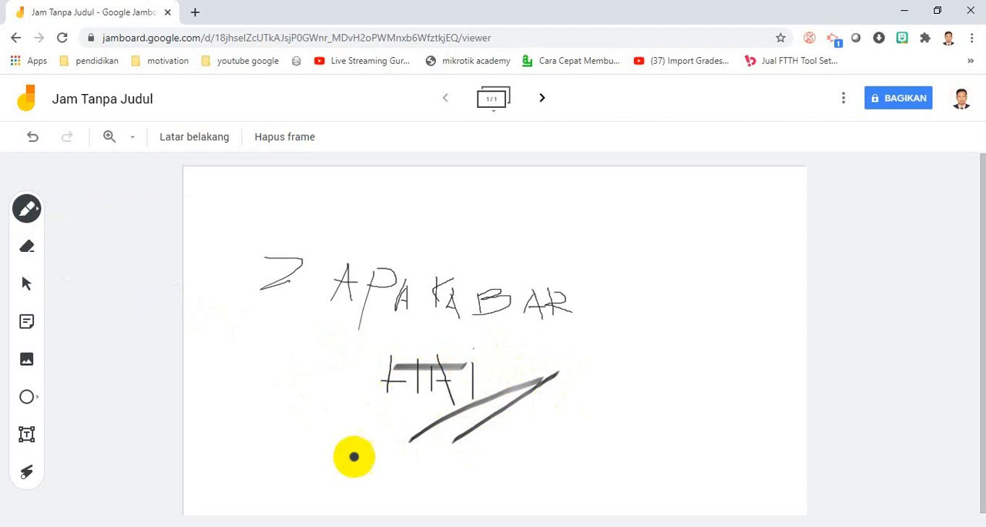
# - Brush a black scribble over the start of "APA" and a yellow (Kuning) scribble over the "2"
pyautogui.click(28, 210)
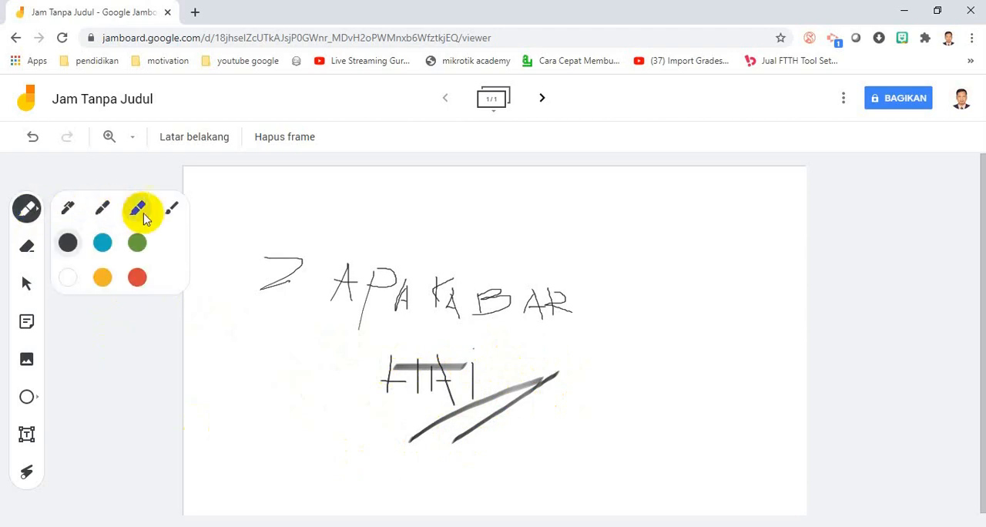
pyautogui.click(172, 212)
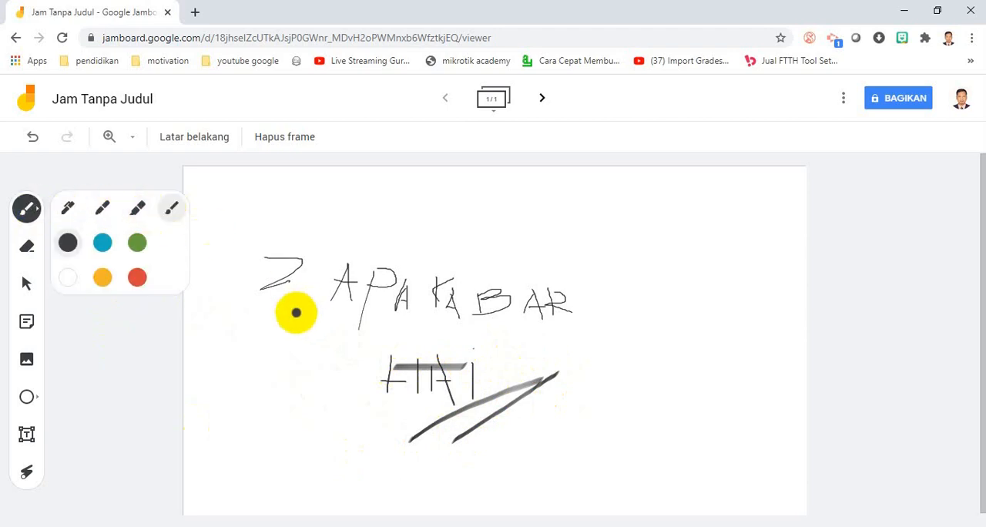
pyautogui.moveTo(293, 311)
pyautogui.mouseDown()
pyautogui.moveTo(370, 260)
pyautogui.moveTo(334, 326)
pyautogui.moveTo(358, 300)
pyautogui.moveTo(358, 371)
pyautogui.mouseUp()
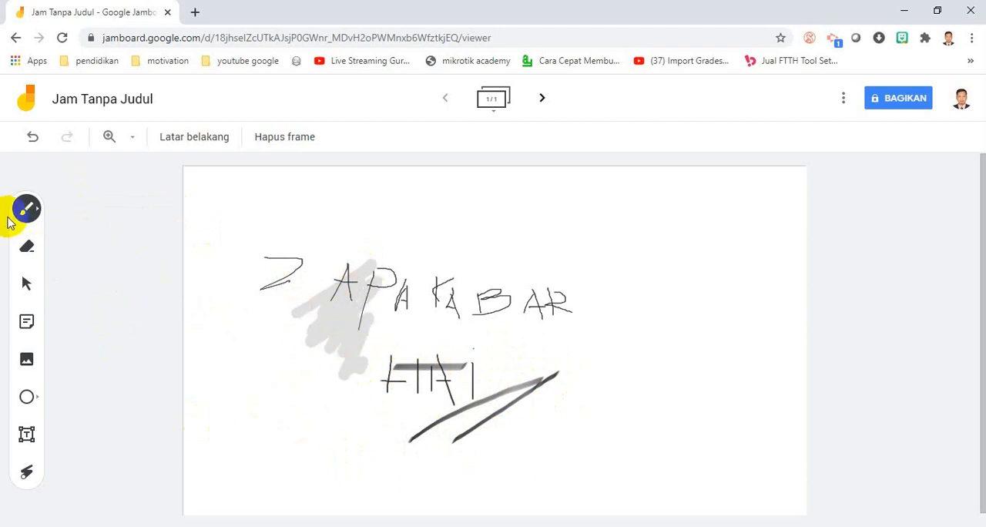
pyautogui.click(43, 217)
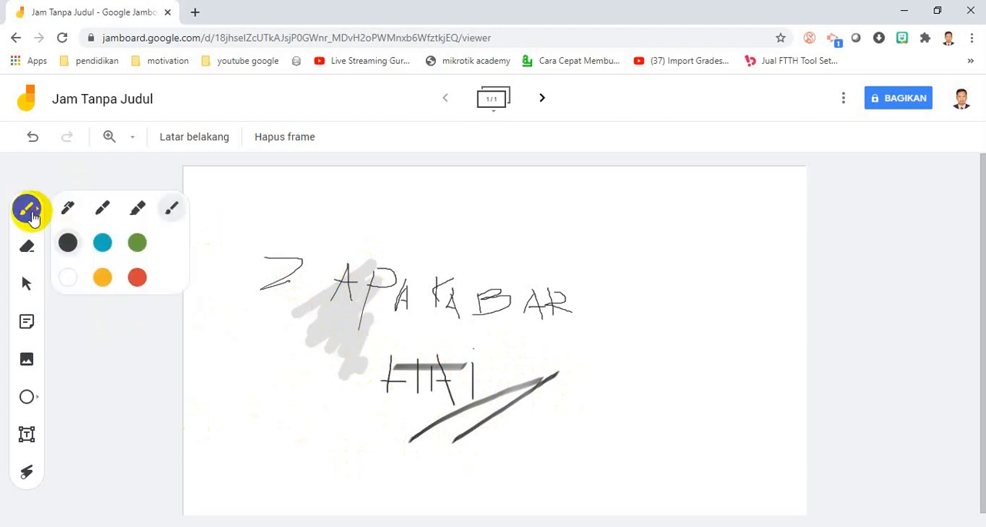
pyautogui.click(100, 280)
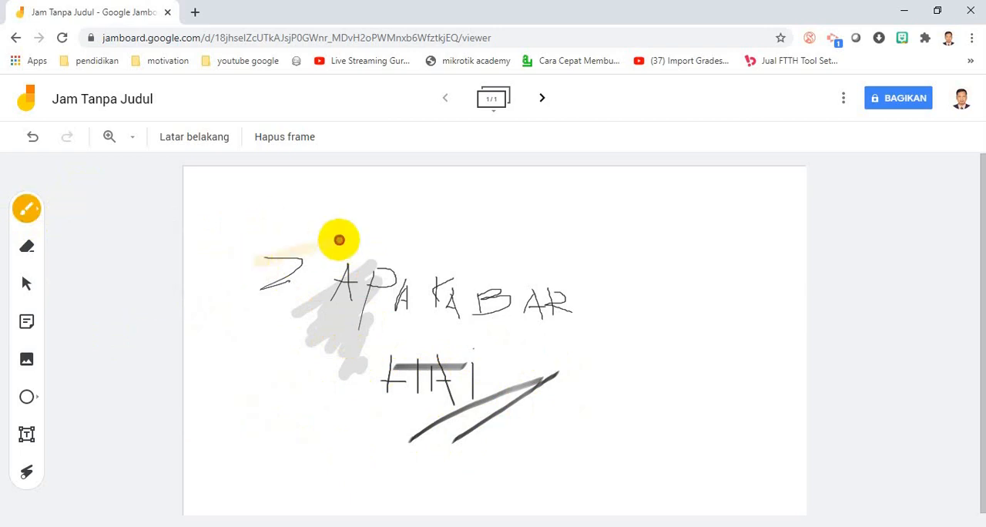
pyautogui.moveTo(337, 238)
pyautogui.mouseDown()
pyautogui.moveTo(231, 273)
pyautogui.moveTo(257, 303)
pyautogui.moveTo(317, 294)
pyautogui.moveTo(334, 274)
pyautogui.mouseUp()
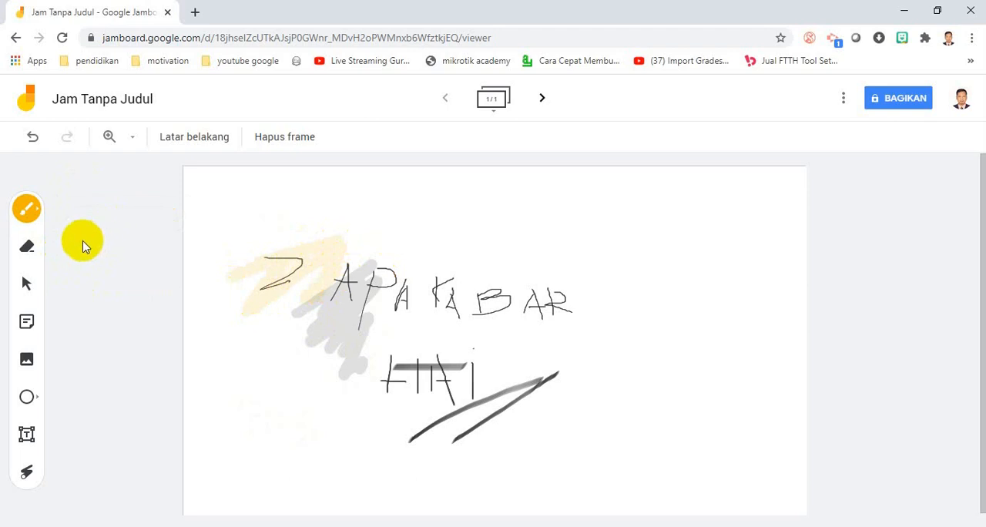
# - Erase parts of the handwriting and brush scribbles, and clear the whole frame
pyautogui.click(30, 254)
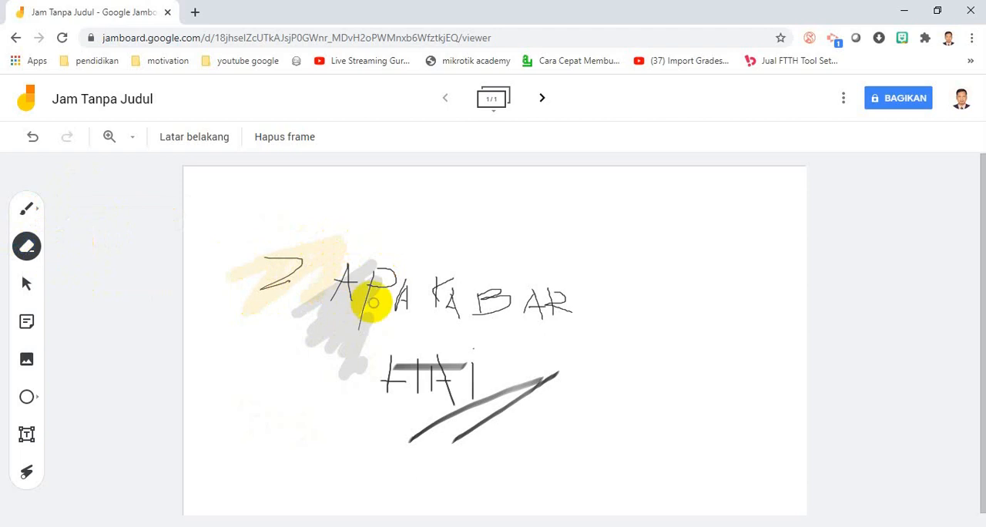
pyautogui.moveTo(279, 248)
pyautogui.mouseDown()
pyautogui.moveTo(311, 261)
pyautogui.moveTo(455, 255)
pyautogui.moveTo(443, 312)
pyautogui.moveTo(503, 293)
pyautogui.mouseUp()
pyautogui.moveTo(322, 317)
pyautogui.mouseDown()
pyautogui.moveTo(358, 323)
pyautogui.moveTo(432, 293)
pyautogui.moveTo(322, 343)
pyautogui.mouseUp()
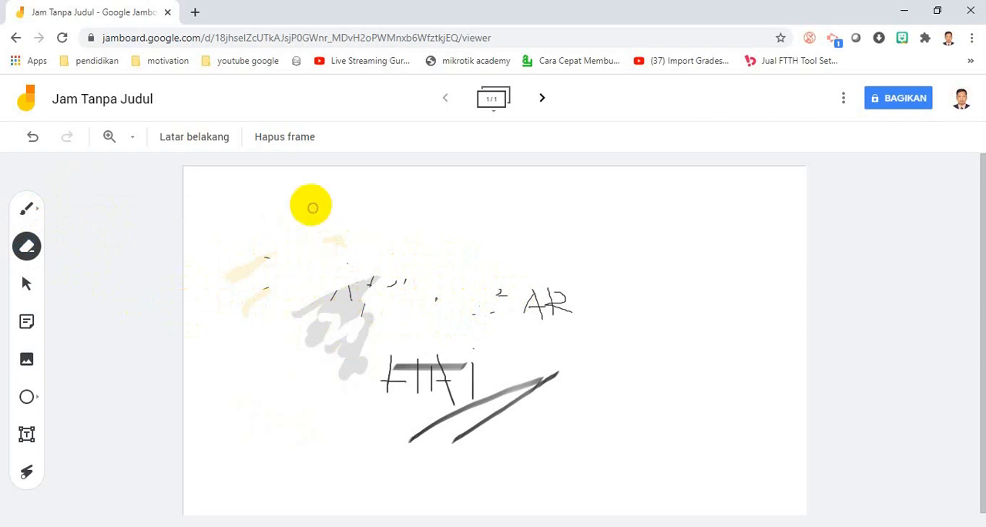
pyautogui.click(284, 141)
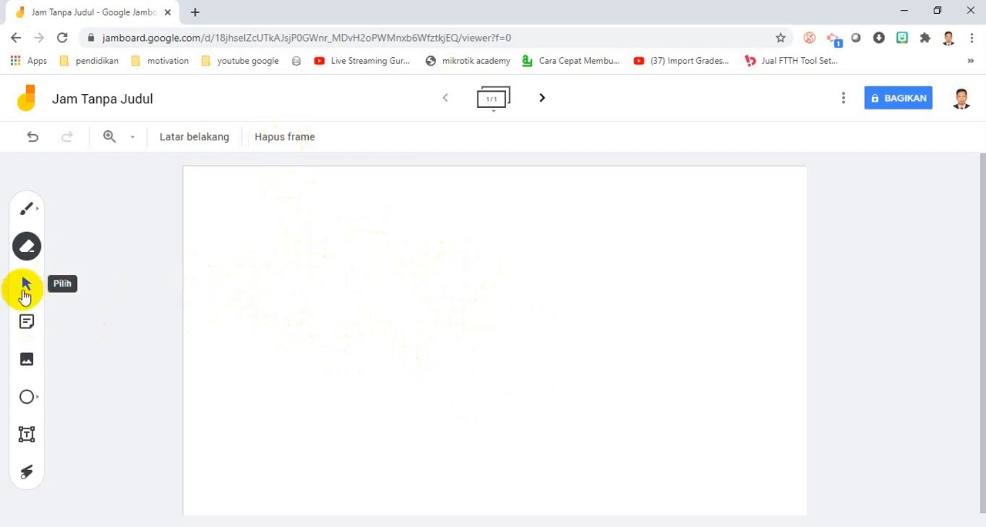
# - Handwrite "HAI" in yellow with the highlighter in the upper-left area of the frame
pyautogui.click(25, 286)
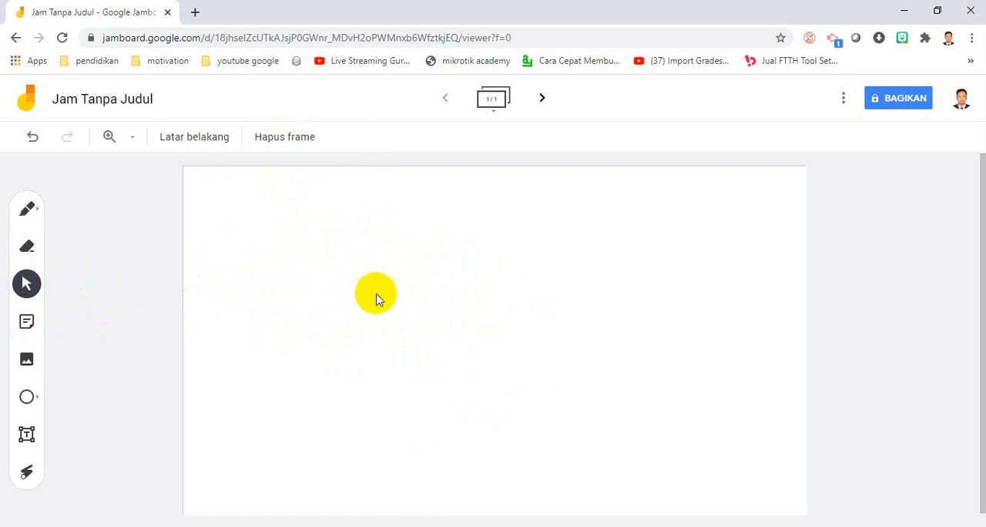
pyautogui.click(30, 217)
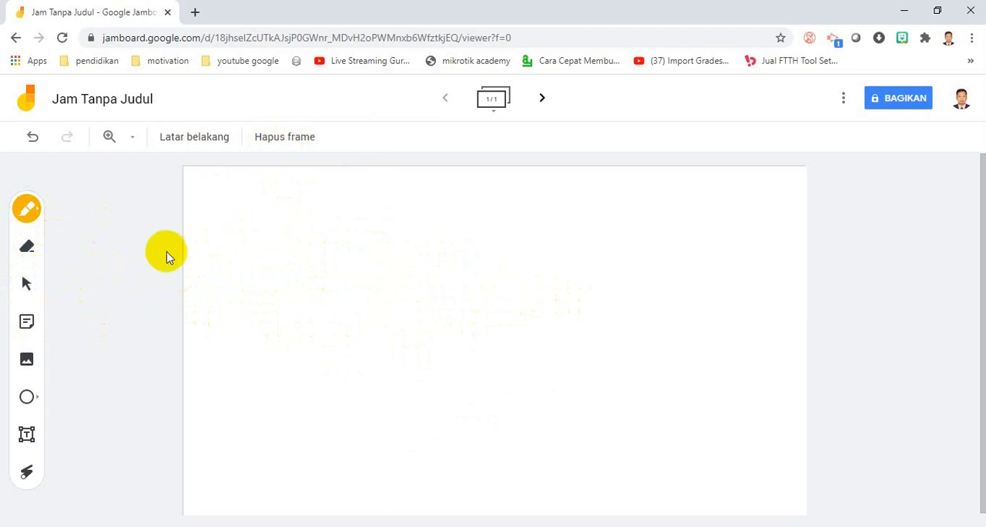
pyautogui.moveTo(275, 240)
pyautogui.mouseDown()
pyautogui.moveTo(280, 273)
pyautogui.moveTo(316, 289)
pyautogui.moveTo(315, 322)
pyautogui.mouseUp()
pyautogui.moveTo(336, 268)
pyautogui.mouseDown()
pyautogui.moveTo(349, 308)
pyautogui.moveTo(349, 294)
pyautogui.moveTo(366, 317)
pyautogui.mouseUp()
pyautogui.click(27, 282)
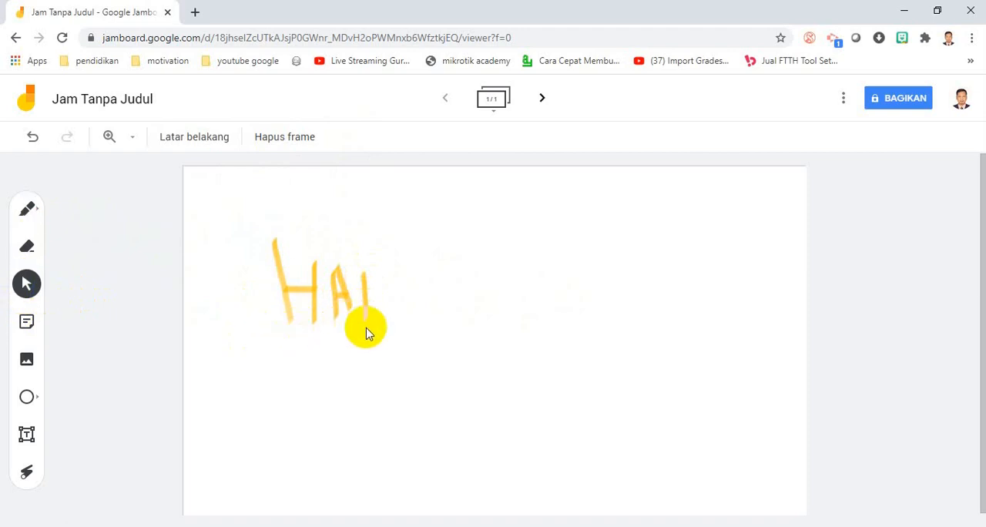
# - Add a yellow sticky note reading "Silahkan dipelajari materi berikut"
pyautogui.click(27, 324)
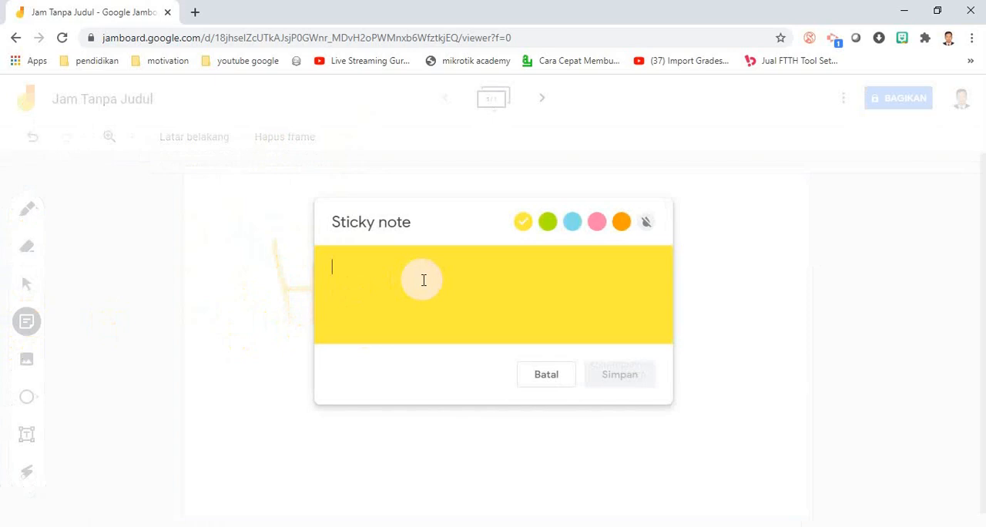
pyautogui.write('S')
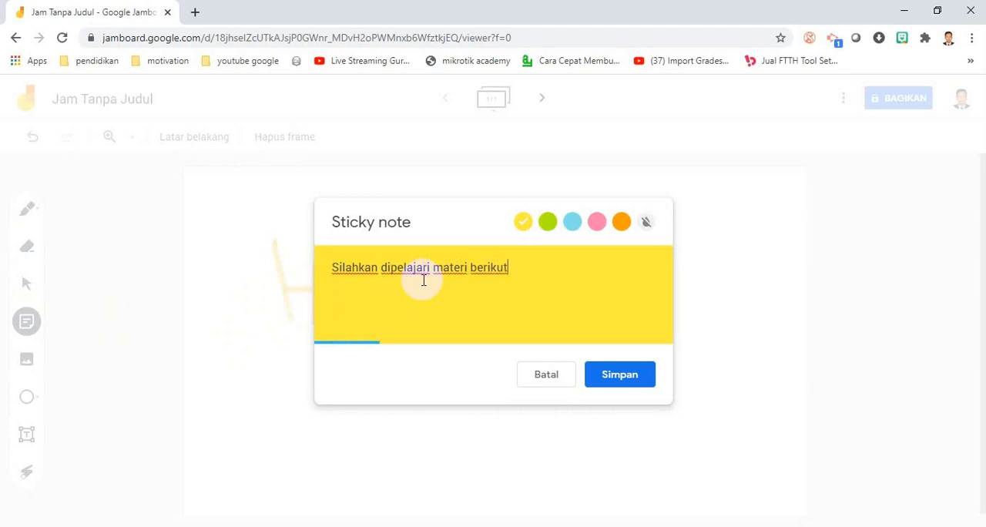
pyautogui.click(615, 376)
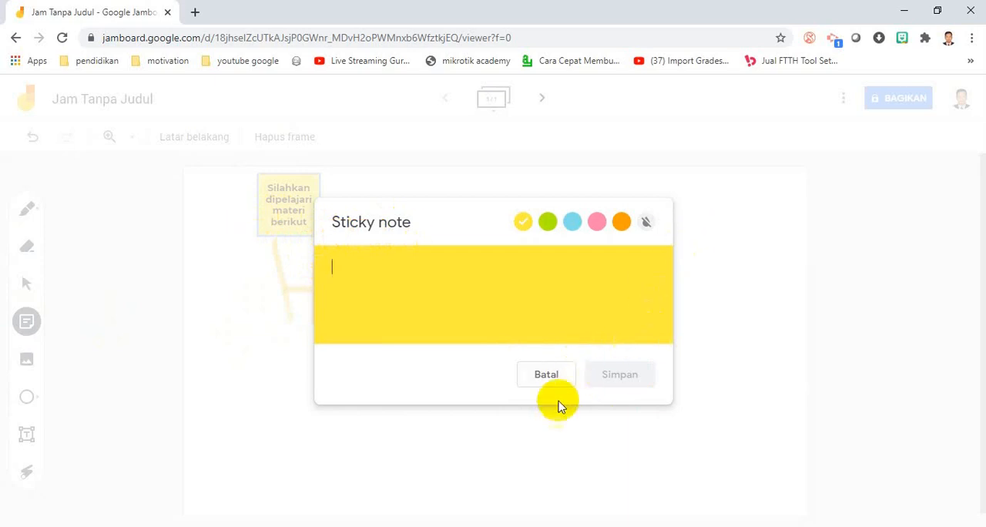
pyautogui.click(548, 375)
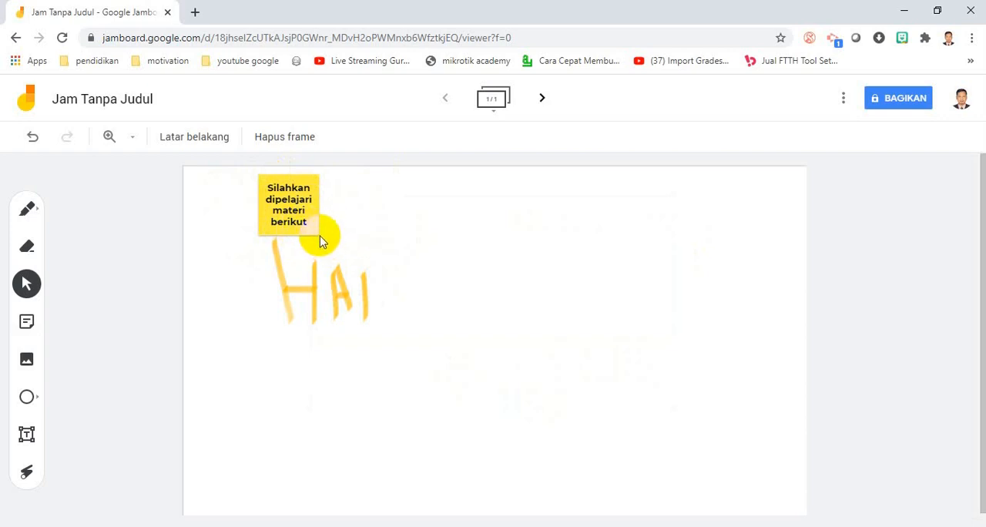
# - Add a green sticky note reading "Kerjakan dengan teliti" and place it just right of the yellow note
pyautogui.click(29, 321)
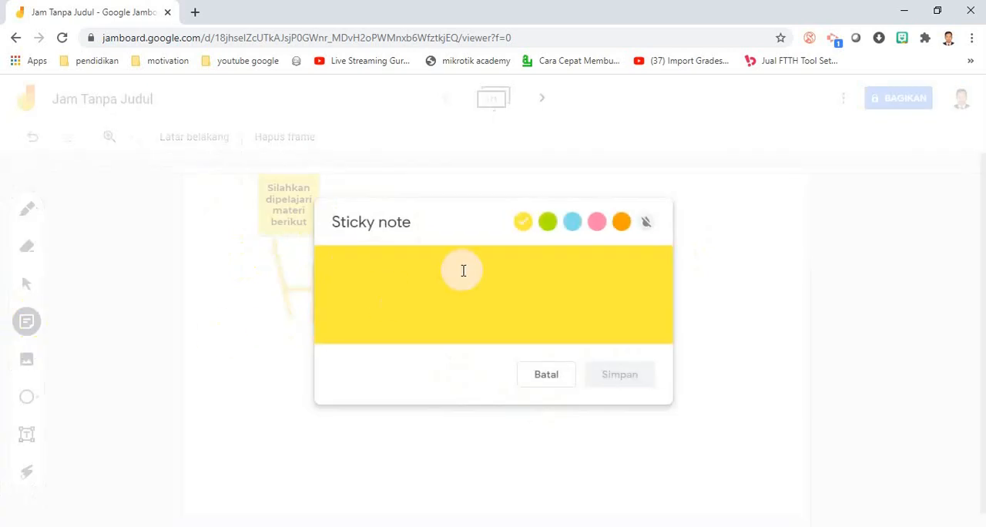
pyautogui.click(546, 222)
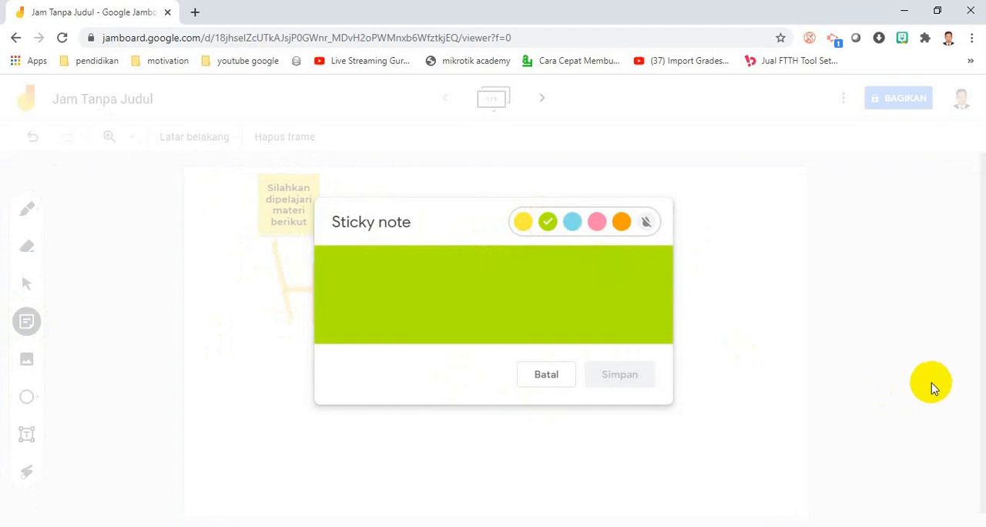
pyautogui.click(514, 298)
pyautogui.write('Kerjakan dengan teliti')
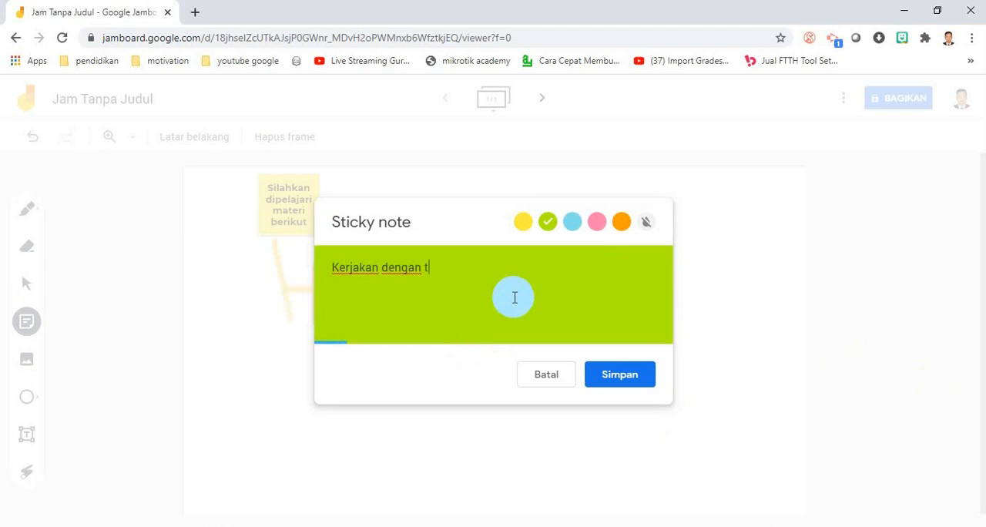
pyautogui.click(623, 374)
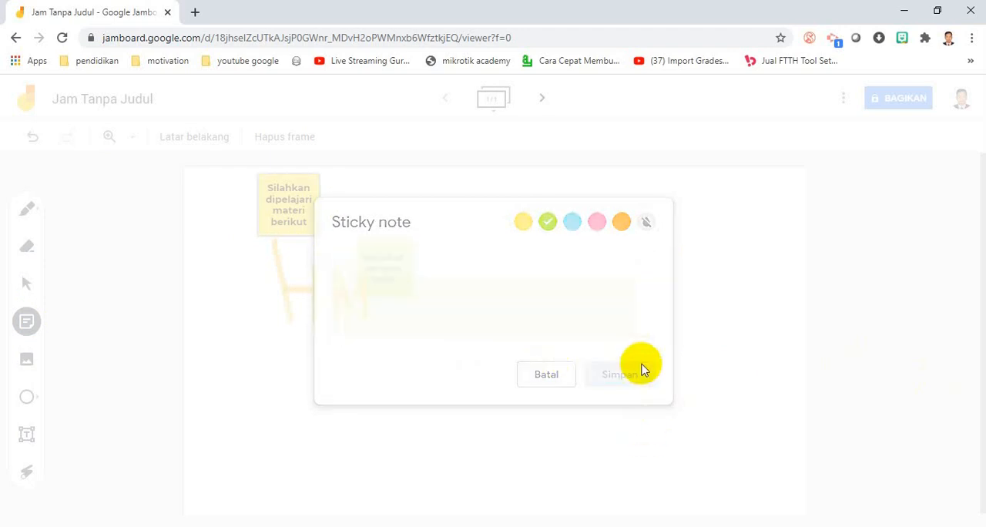
pyautogui.click(560, 383)
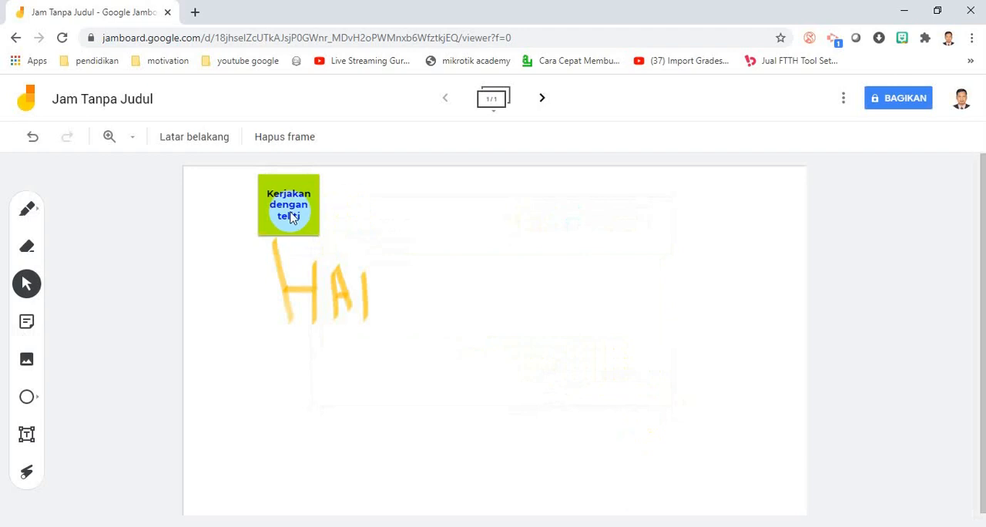
pyautogui.moveTo(286, 216); pyautogui.dragTo(364, 210)
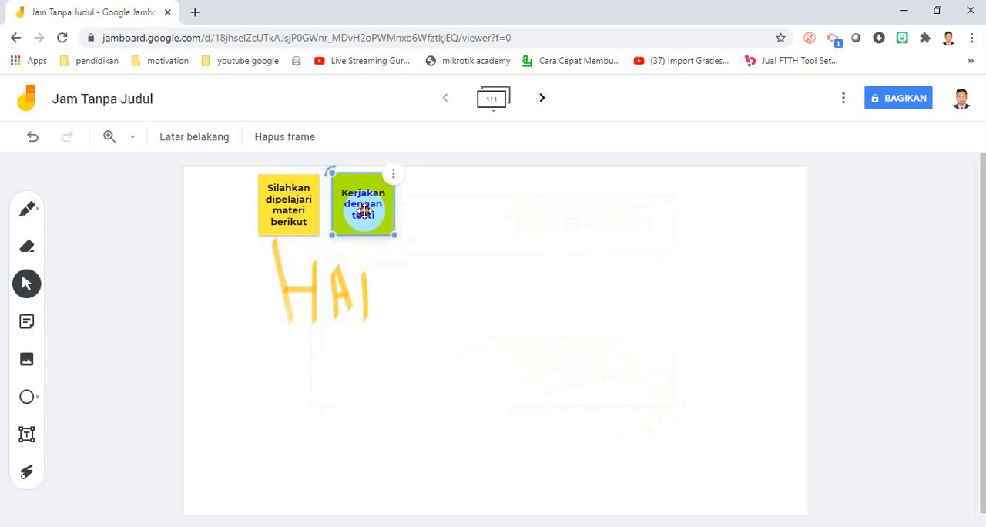
pyautogui.click(574, 346)
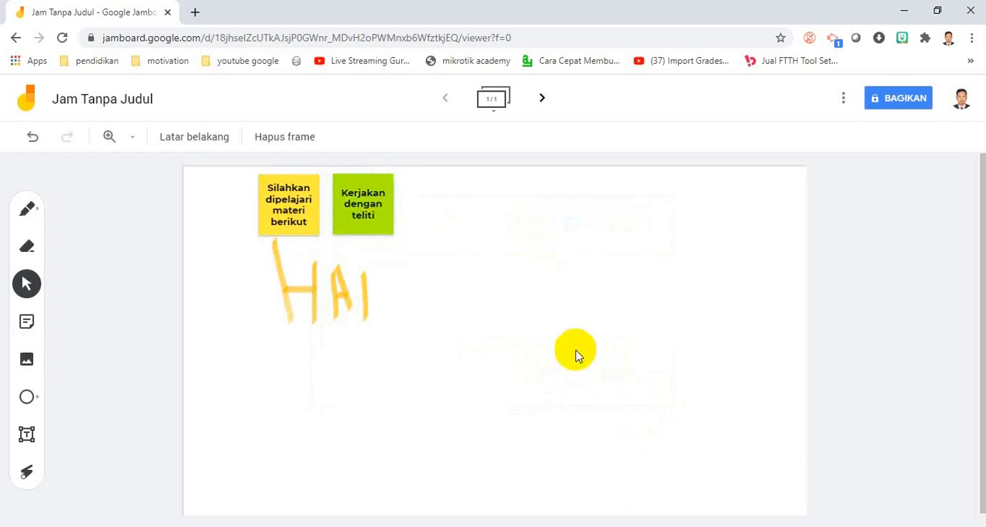
# - Search Google Images for "tumbuh-tumbuhan" to add a picture to the frame
pyautogui.click(27, 363)
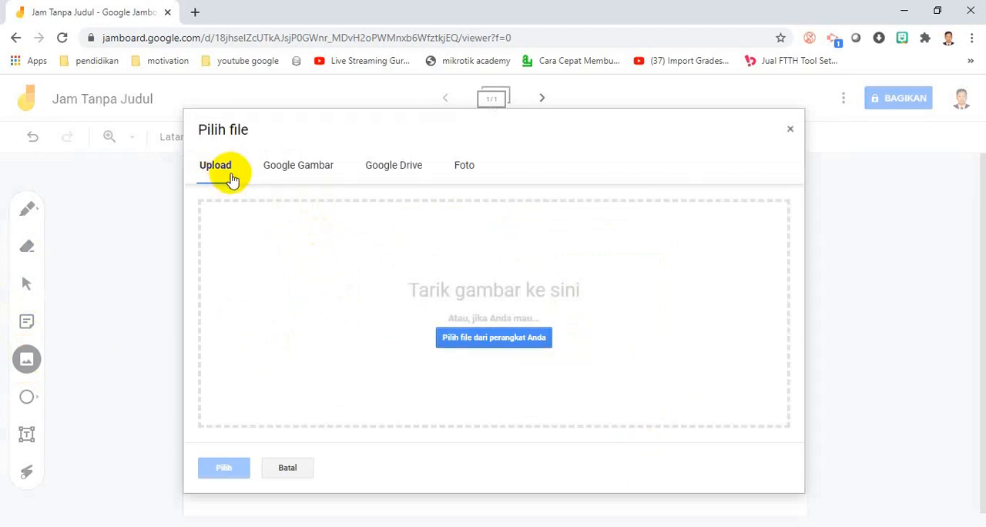
pyautogui.click(322, 174)
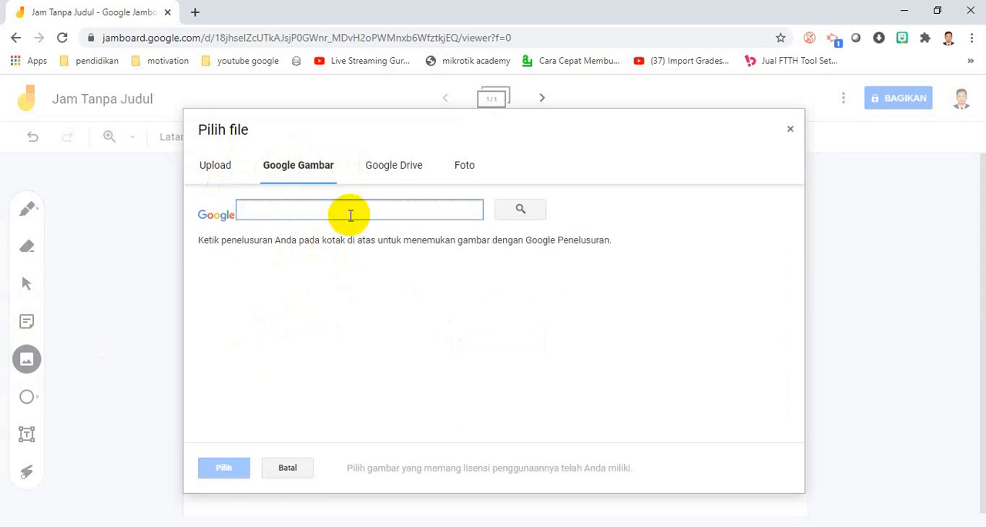
pyautogui.write('tumbu')
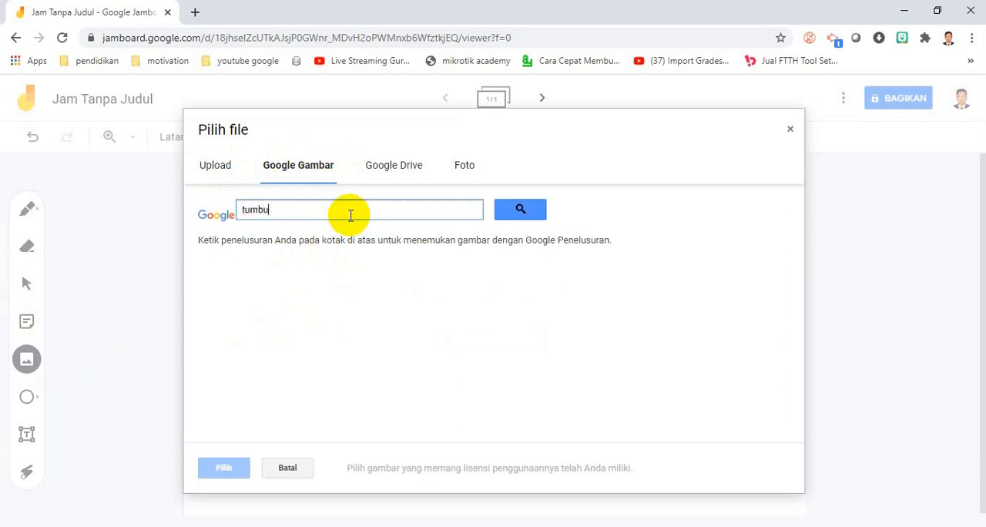
pyautogui.write('h-tumb')
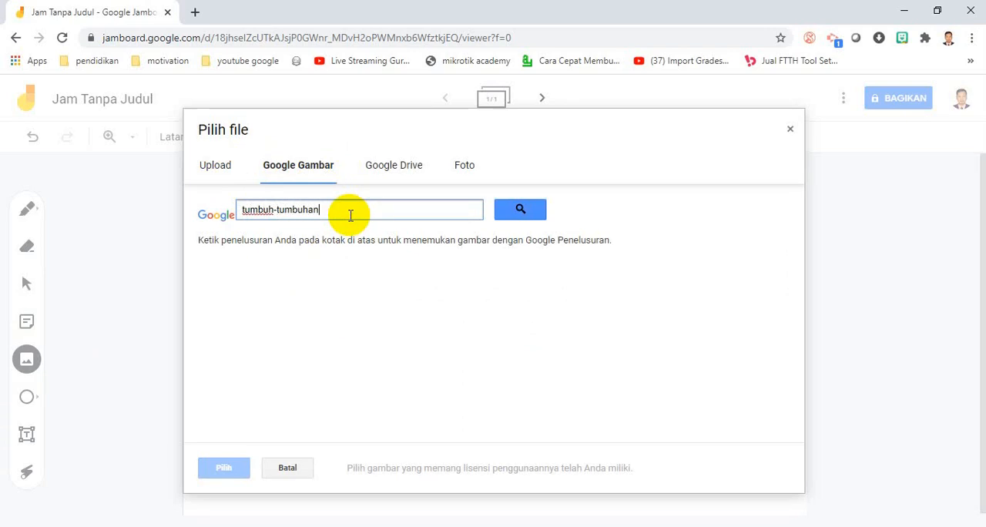
pyautogui.write('uhan')
pyautogui.click(500, 211)
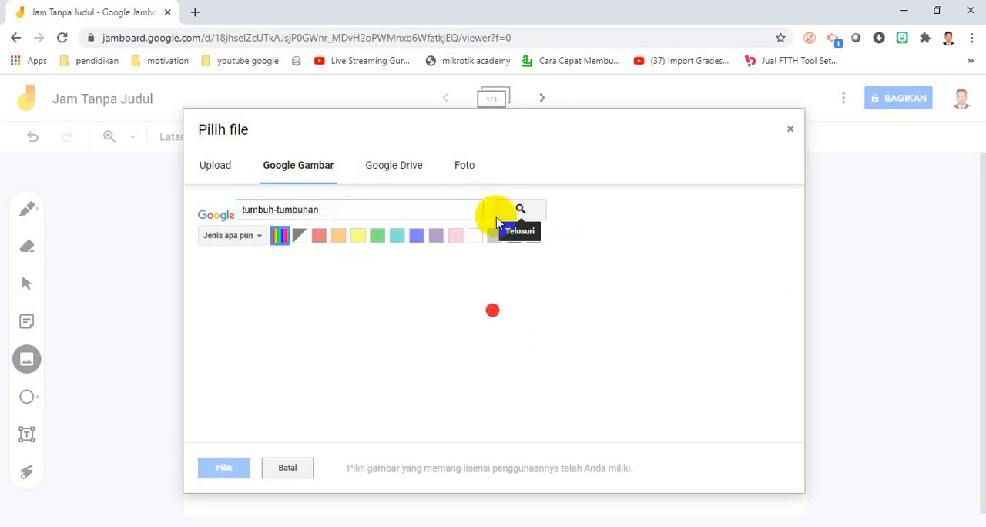
# - Insert the photosynthesis diagram of a plant with sun, roots and arrows from the image results into the frame
pyautogui.scroll(-2, 699, 280)
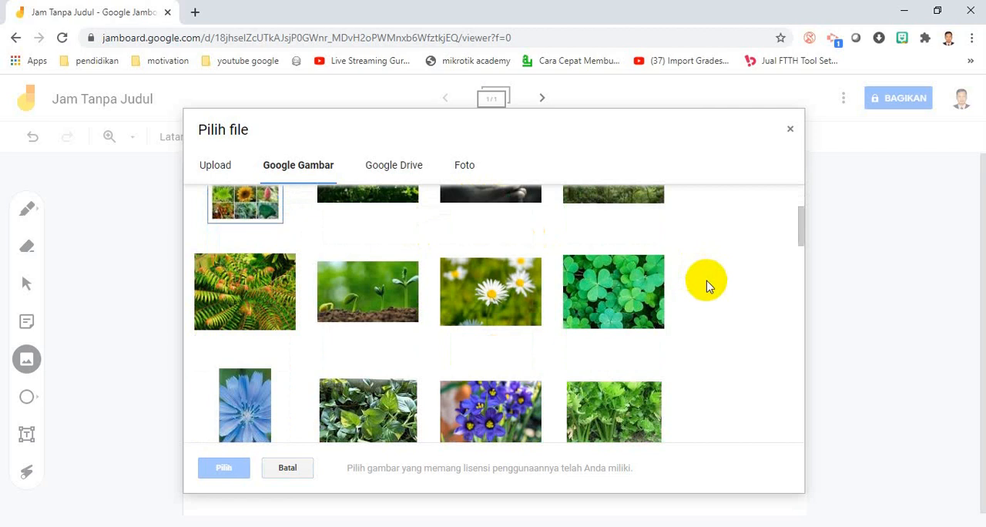
pyautogui.scroll(-2, 709, 289)
pyautogui.scroll(-3, 709, 299)
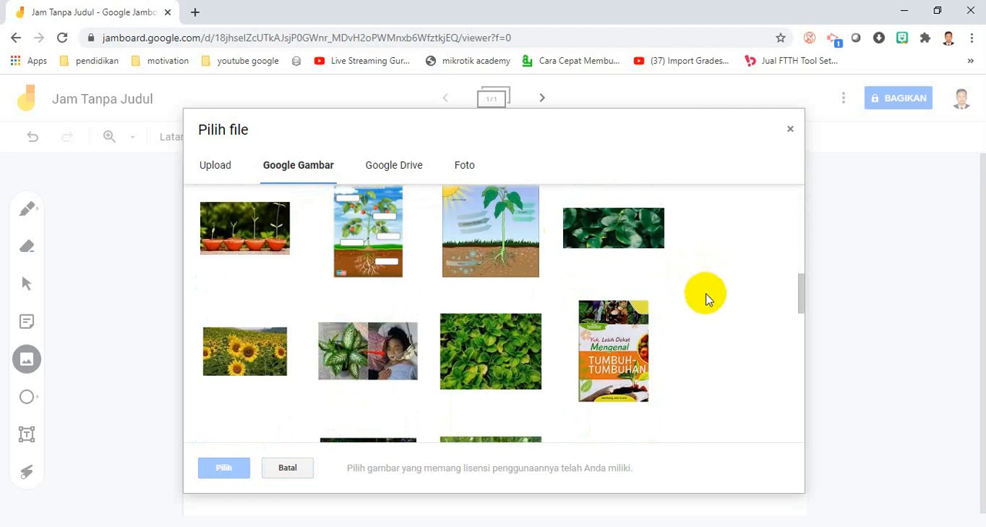
pyautogui.scroll(2, 587, 315)
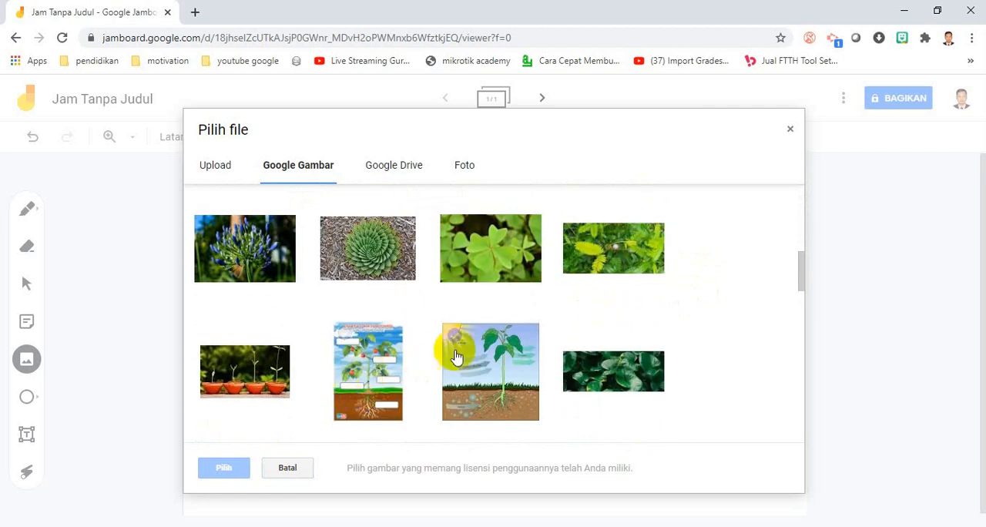
pyautogui.click(490, 392)
pyautogui.click(223, 468)
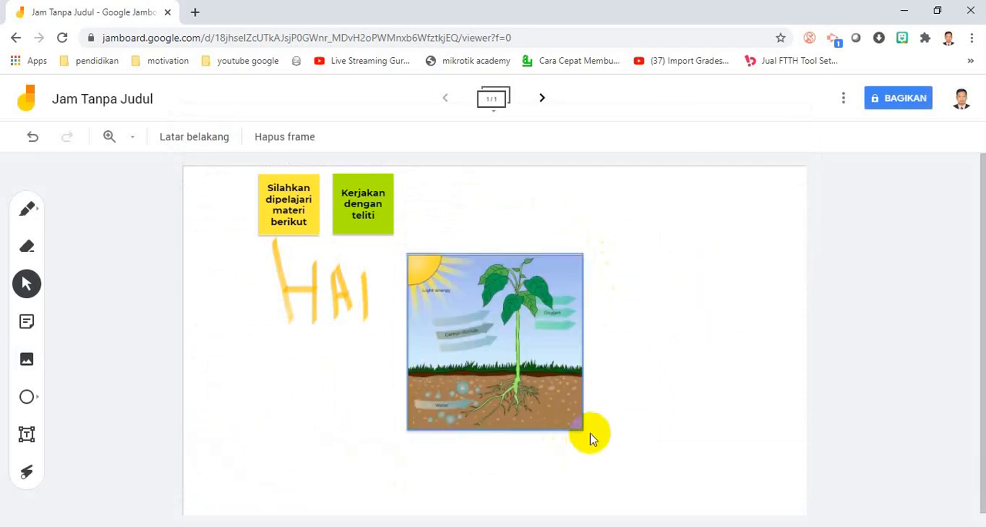
# - Enlarge the plant diagram to about one and a half times its size and move it up to fit the frame beside "HAI"
pyautogui.moveTo(579, 429); pyautogui.dragTo(720, 516)
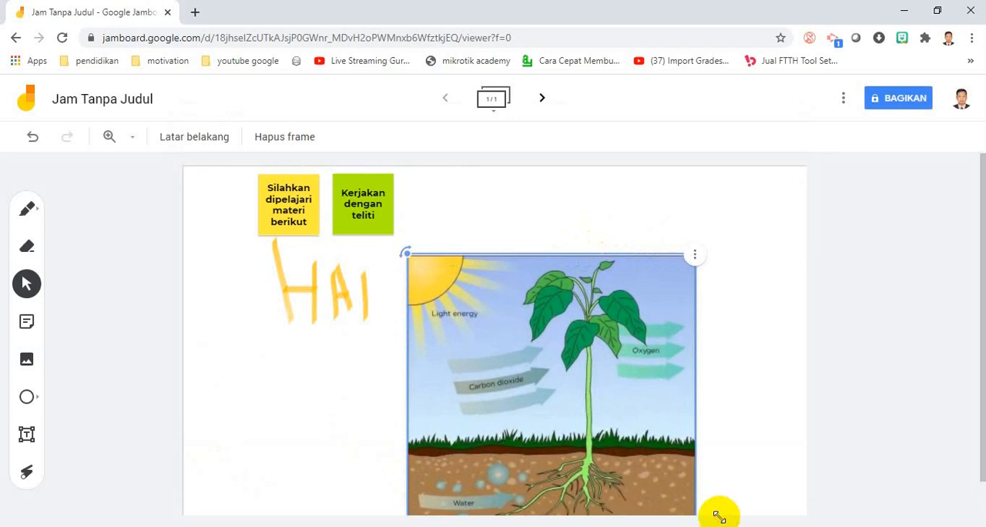
pyautogui.moveTo(590, 459); pyautogui.dragTo(582, 433)
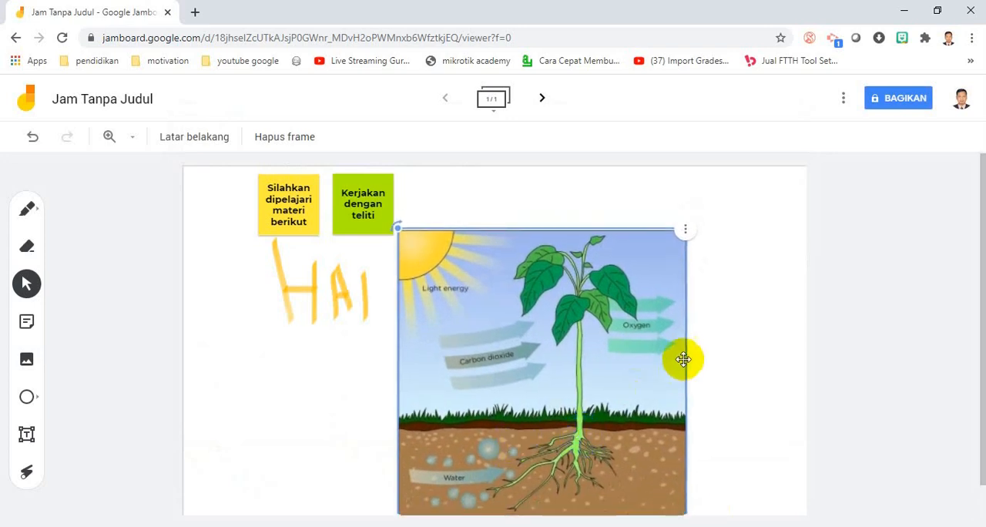
pyautogui.click(774, 329)
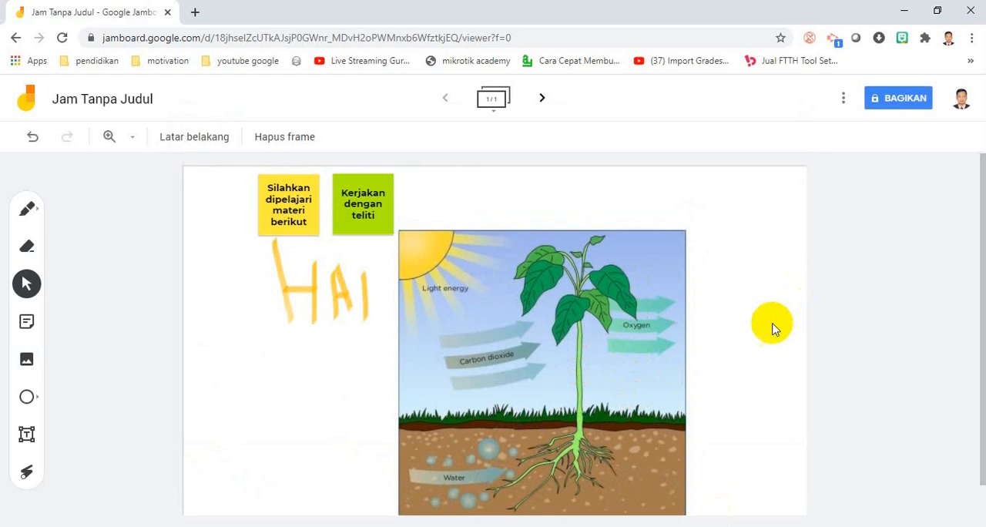